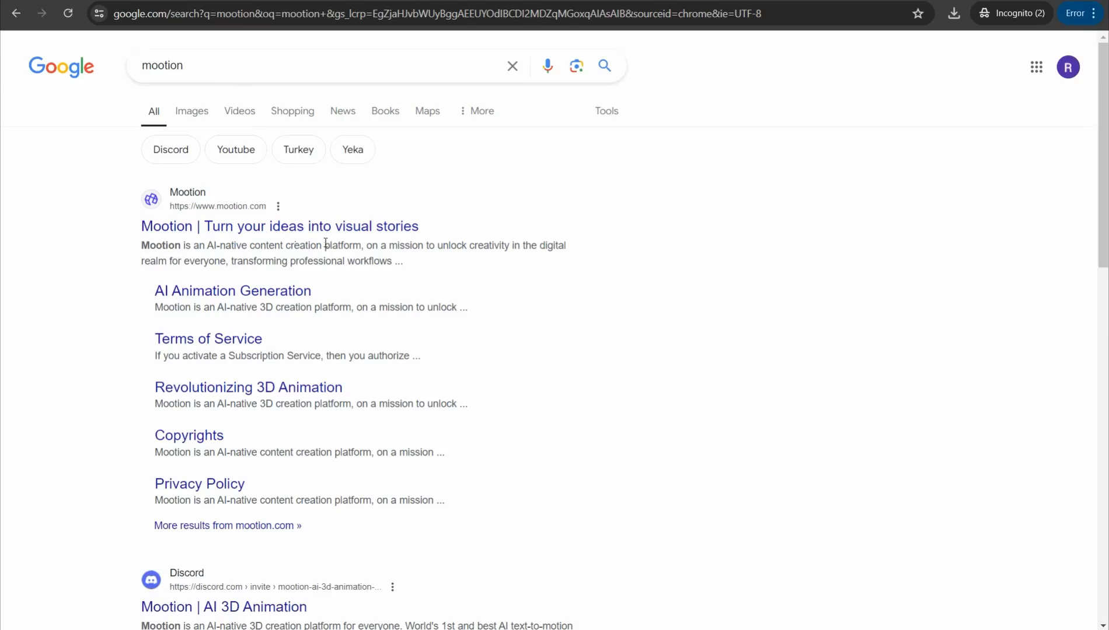
Open the Mootion website from the search results and start a new project generated from a prompt.
{"action": "left_click", "coordinate": [252, 231]}
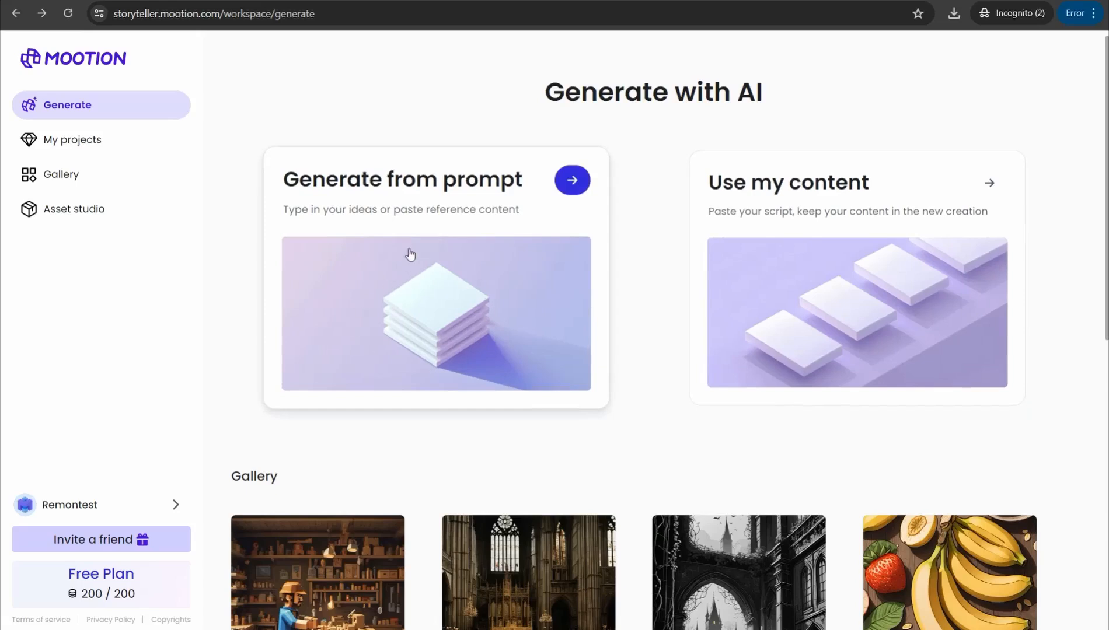
{"action": "left_click", "coordinate": [410, 255]}
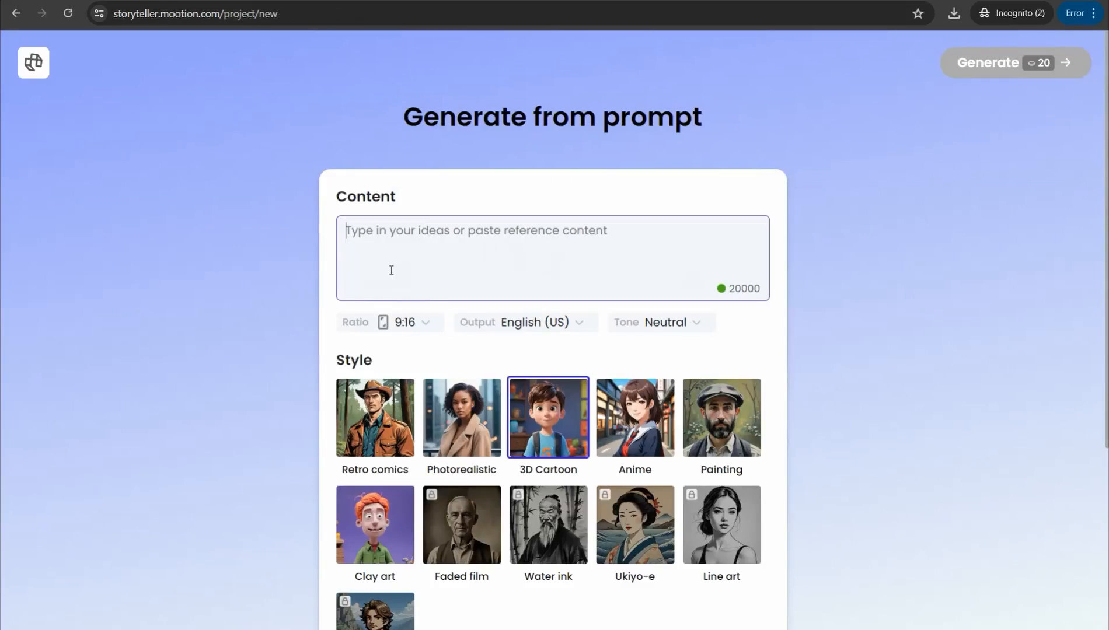
Examine the available ratio, output language, tone and style options, plus the suggested prompts, for the new story.
{"action": "left_click", "coordinate": [425, 324]}
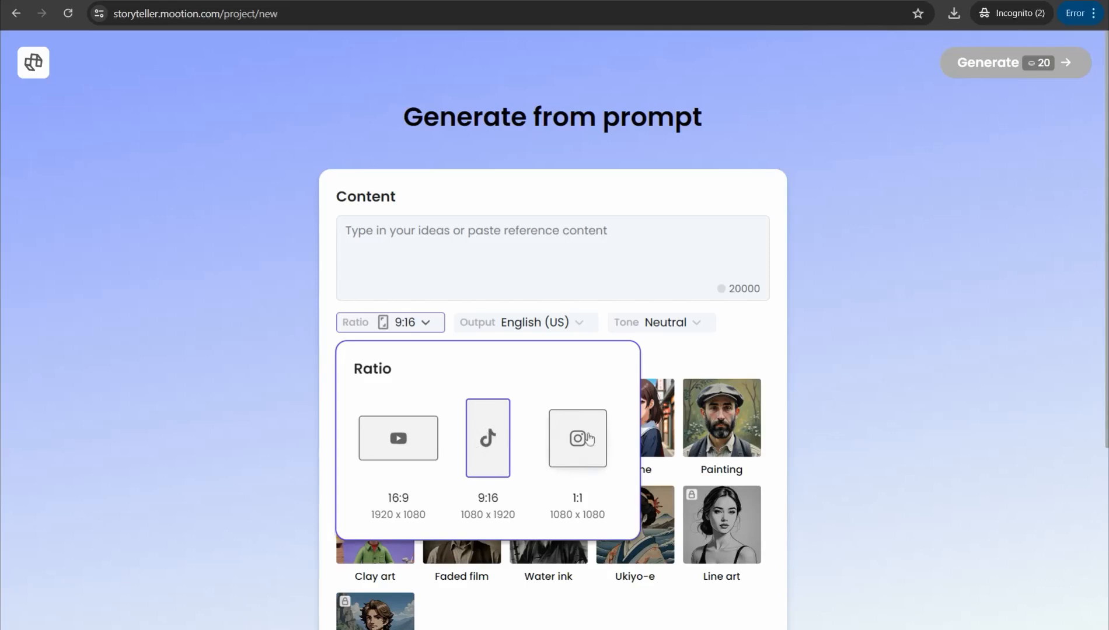
{"action": "left_click", "coordinate": [557, 290]}
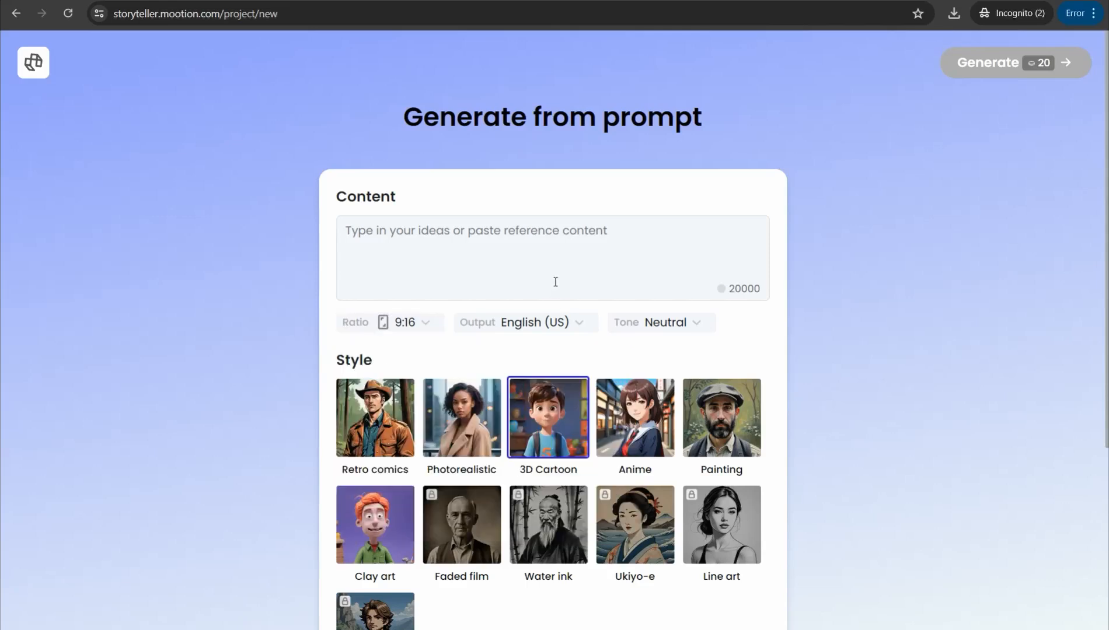
{"action": "left_click", "coordinate": [576, 323]}
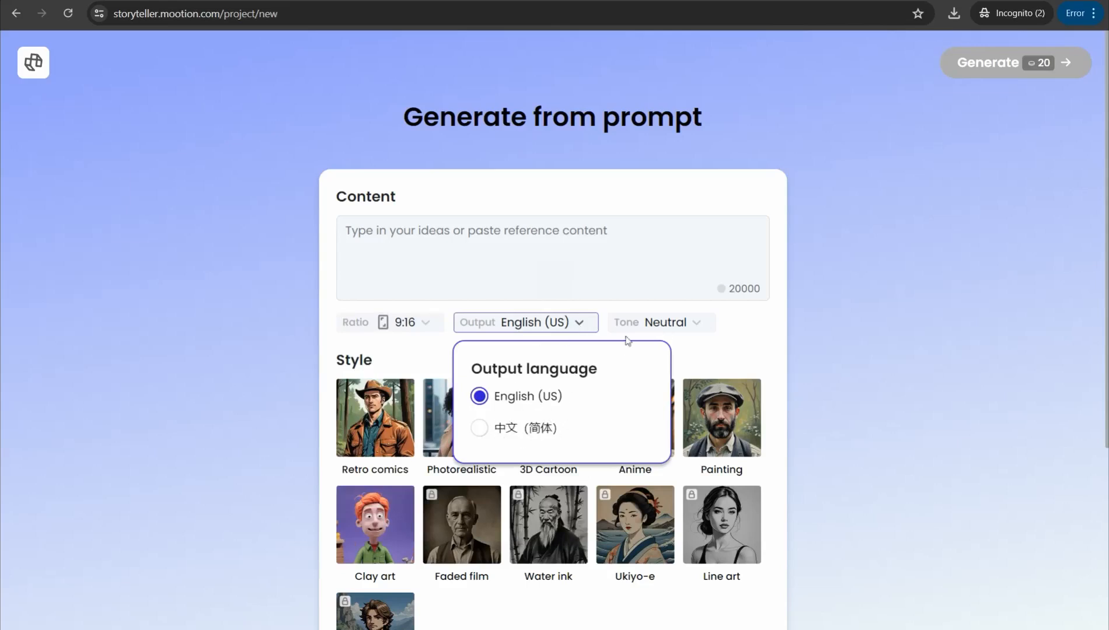
{"action": "left_click", "coordinate": [696, 325]}
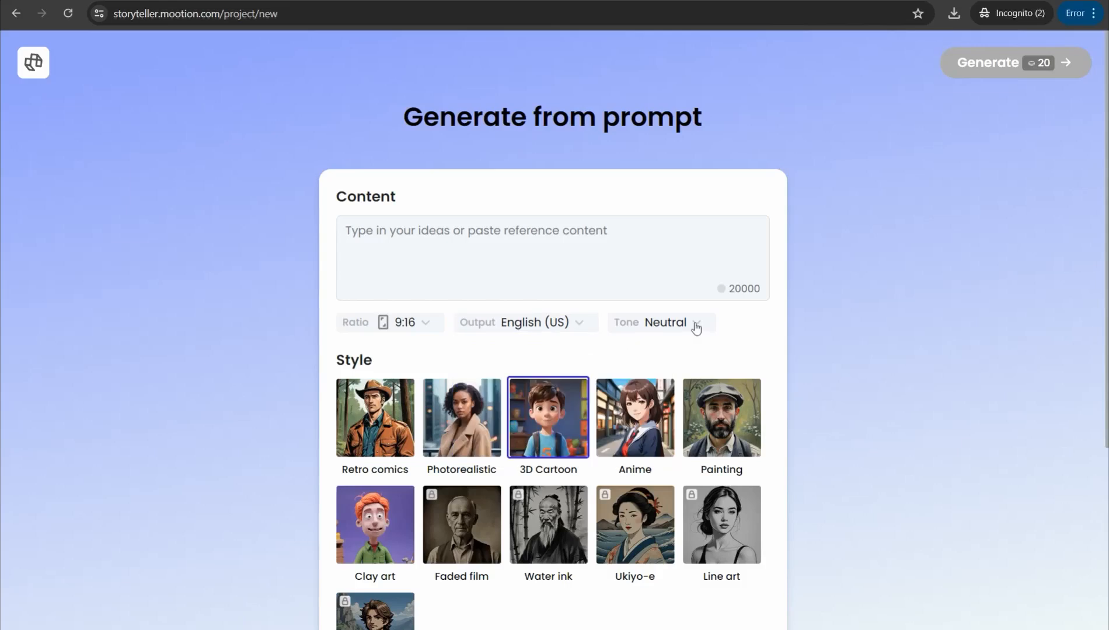
{"action": "left_click", "coordinate": [696, 324]}
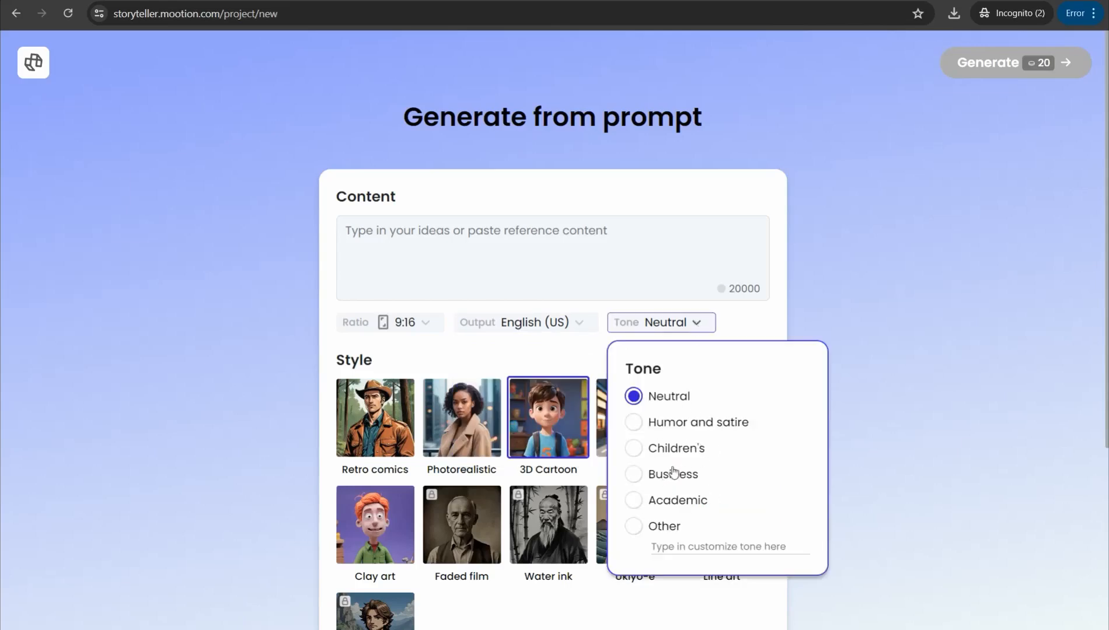
{"action": "left_click", "coordinate": [738, 317]}
{"action": "scroll", "coordinate": [734, 344], "scroll_direction": "down", "scroll_amount": 1}
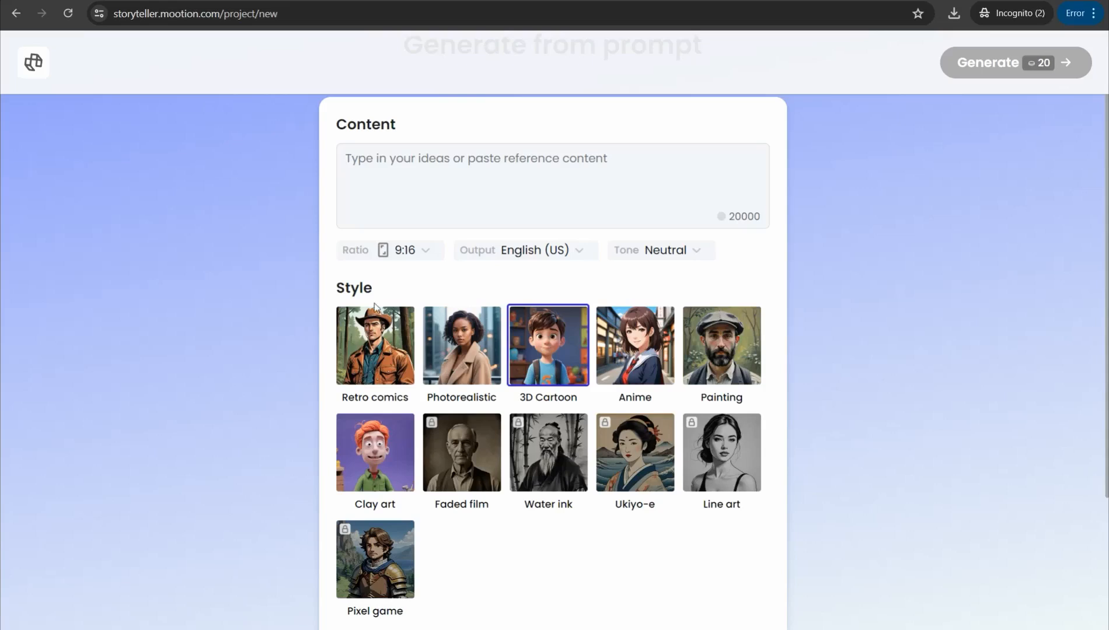
{"action": "scroll", "coordinate": [420, 385], "scroll_direction": "down", "scroll_amount": 3}
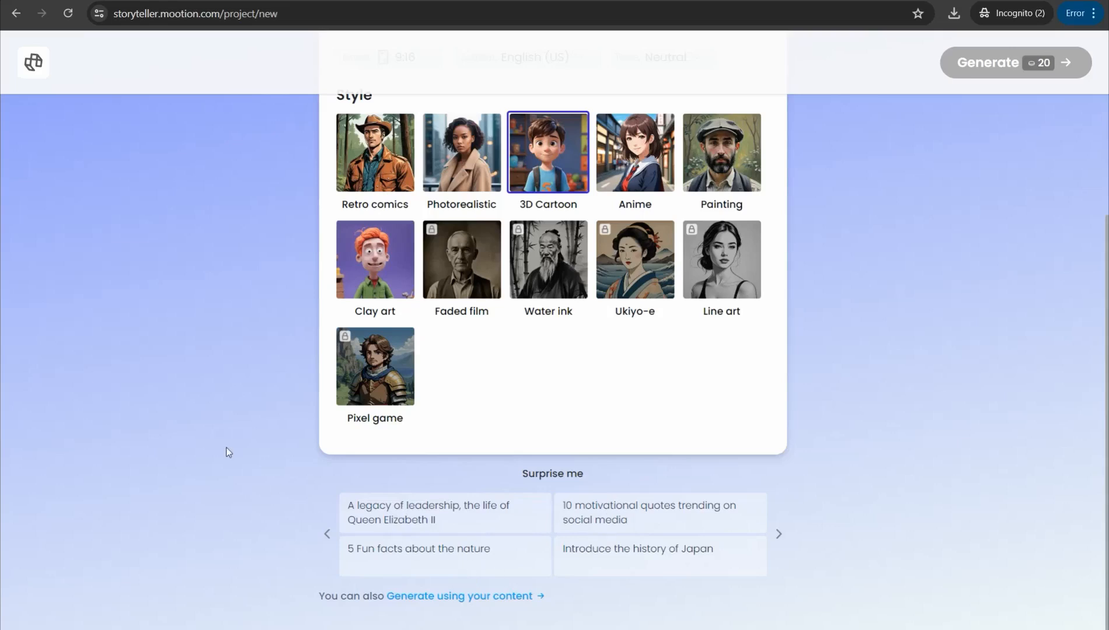
{"action": "scroll", "coordinate": [376, 421], "scroll_direction": "up", "scroll_amount": 5}
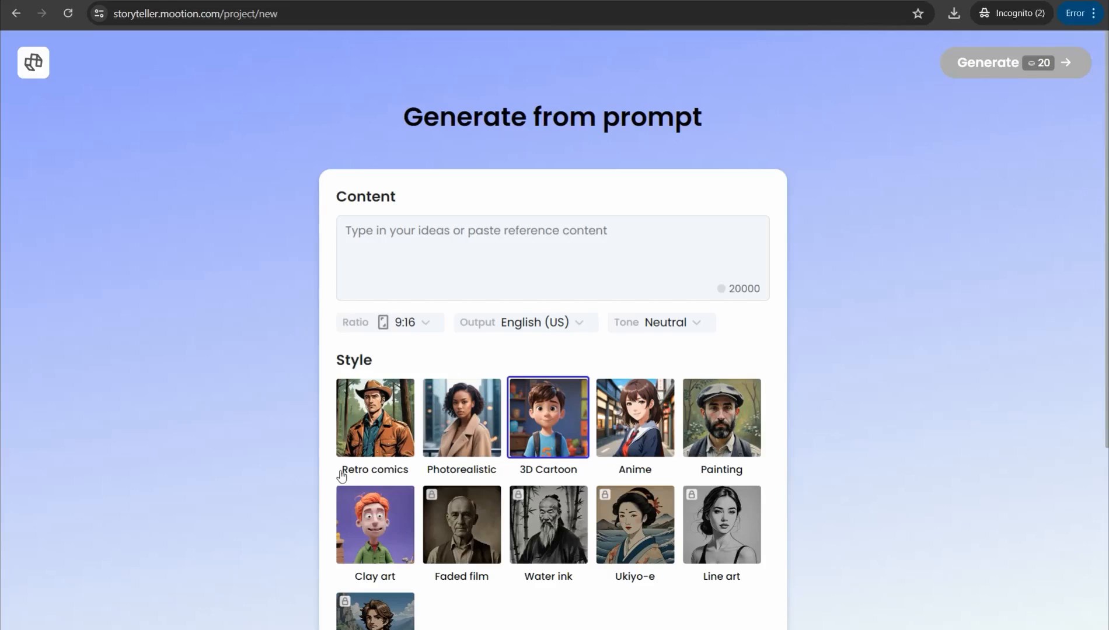
Enter "don't open the door at the night , scary story" as the story content.
{"action": "left_click", "coordinate": [395, 238]}
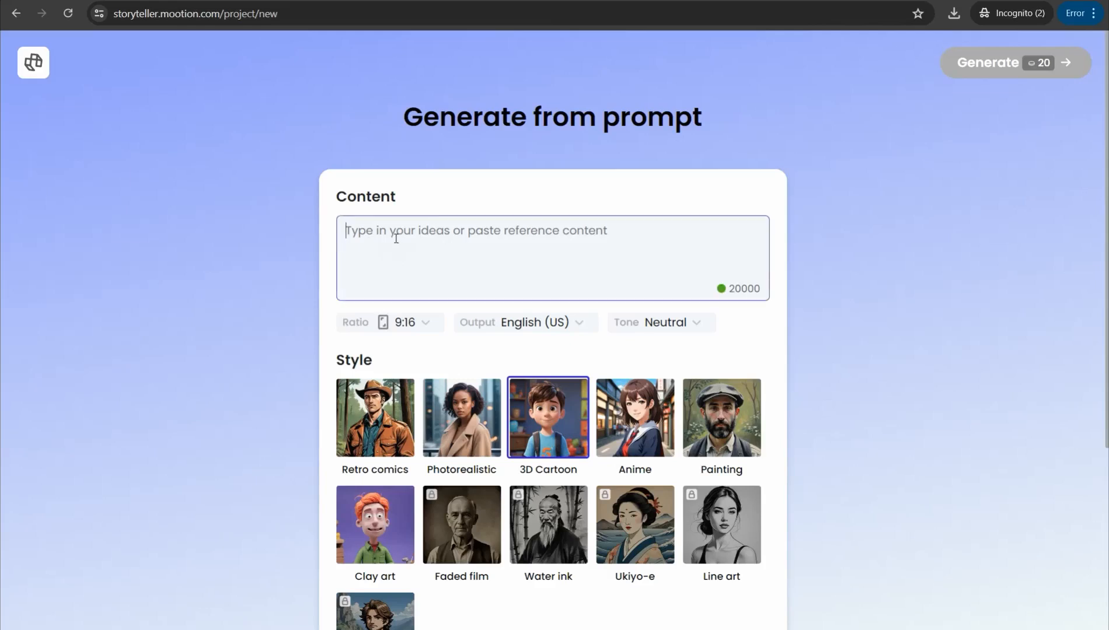
{"action": "type", "text": "don"}
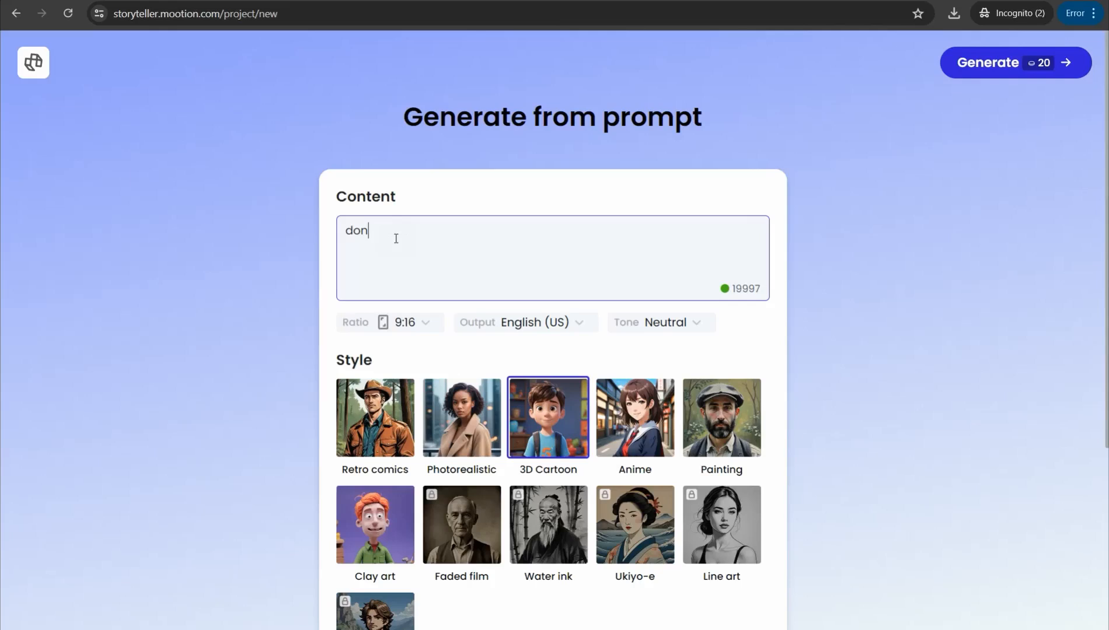
{"action": "type", "text": "'t open the door at the night "}
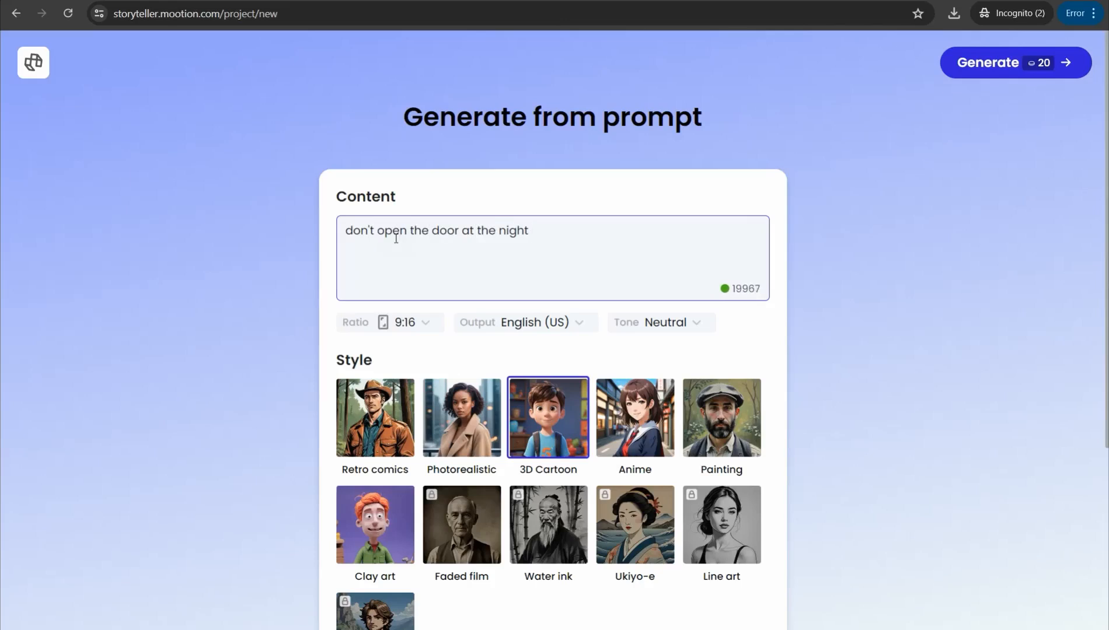
{"action": "type", "text": ", scary story"}
Generate the story in the Retro comics style, keeping the 9:16 ratio.
{"action": "left_click", "coordinate": [424, 324]}
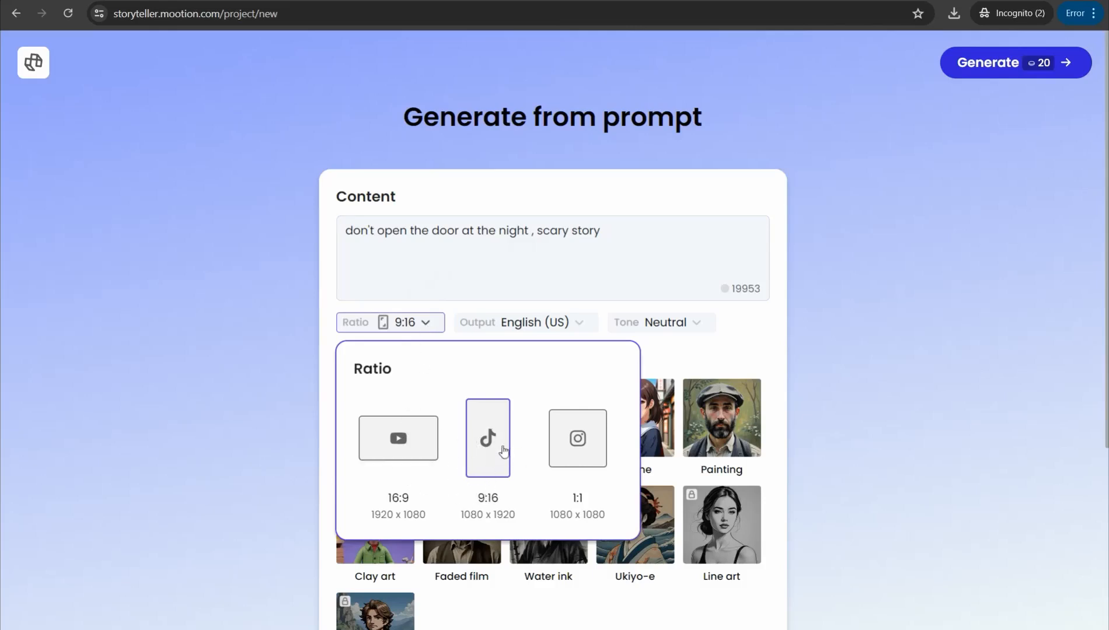
{"action": "left_click", "coordinate": [654, 364]}
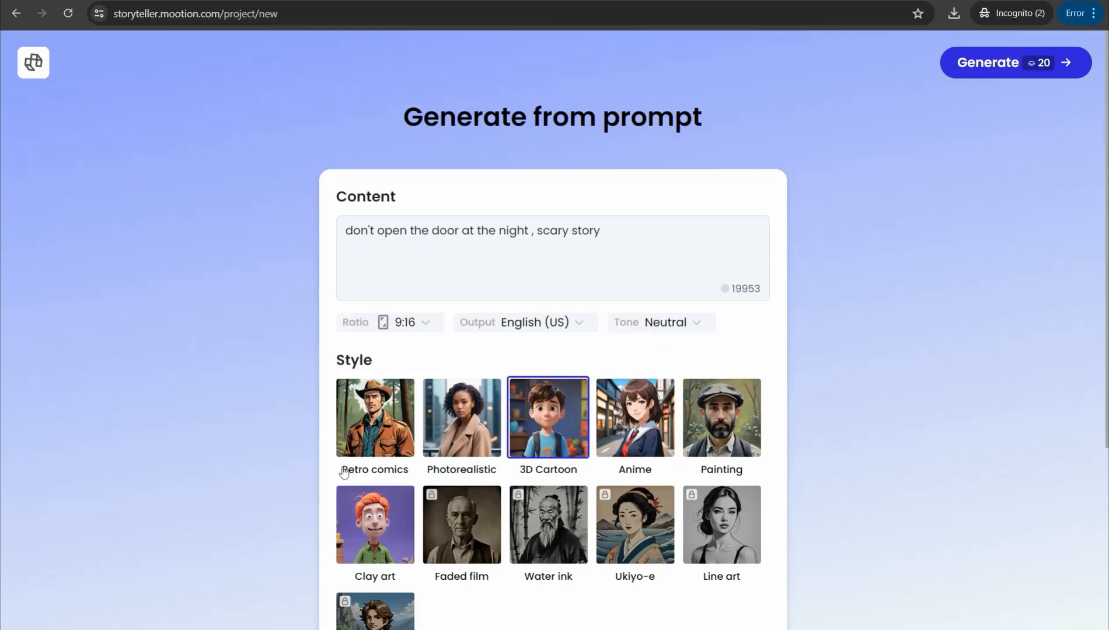
{"action": "left_click", "coordinate": [384, 428]}
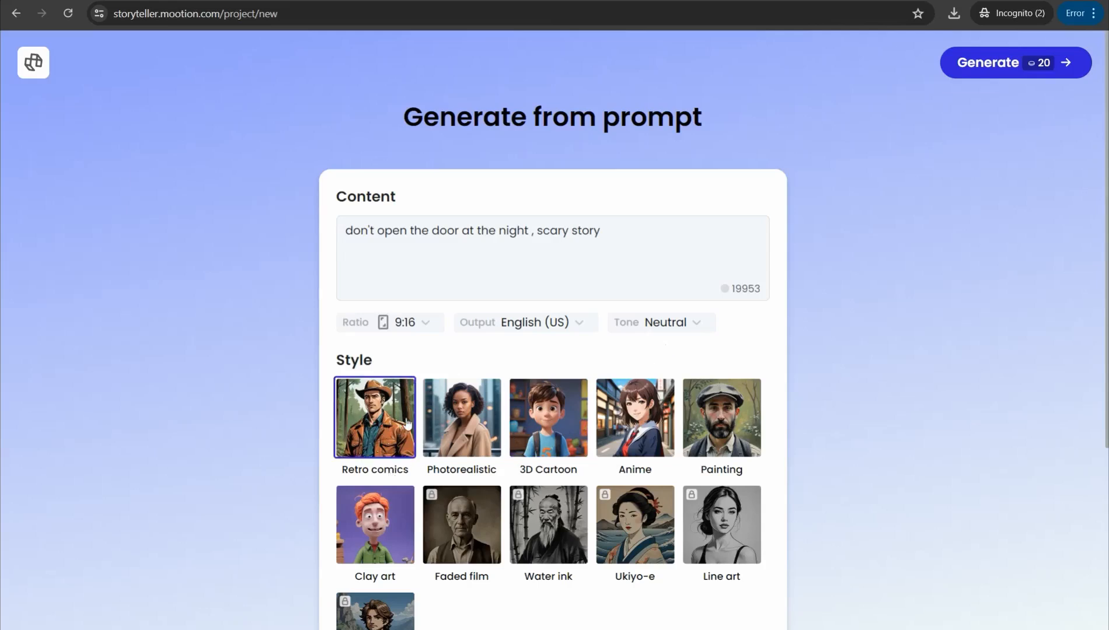
{"action": "scroll", "coordinate": [418, 373], "scroll_direction": "down", "scroll_amount": 3}
{"action": "scroll", "coordinate": [476, 453], "scroll_direction": "up", "scroll_amount": 3}
{"action": "left_click", "coordinate": [990, 65]}
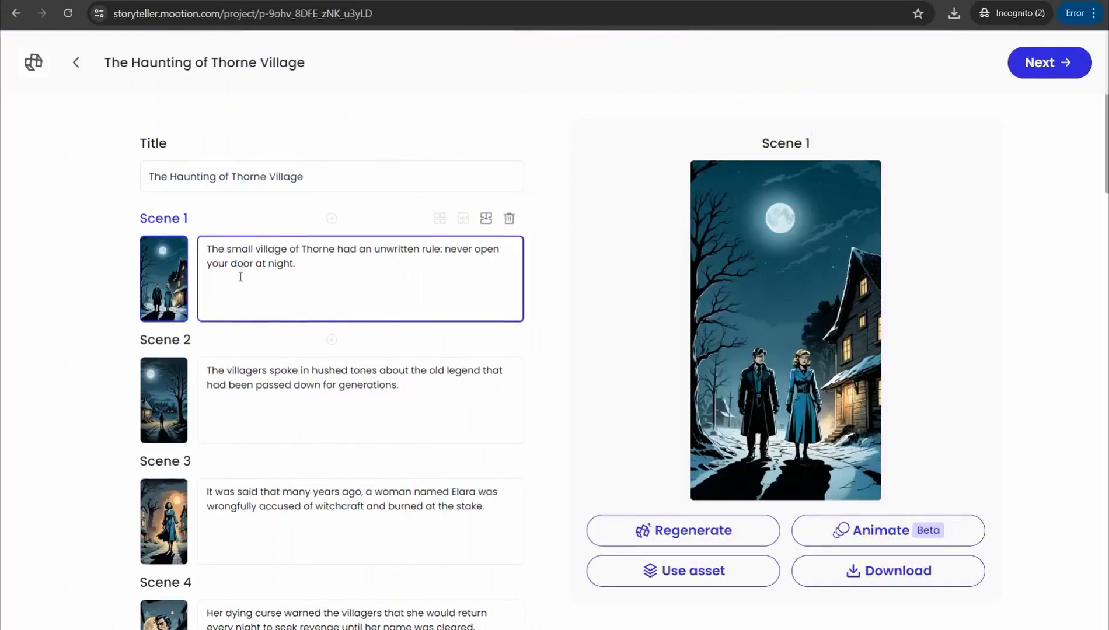
Review the narration text and images of the generated scenes, from Scene 1 through Scene 16.
{"action": "scroll", "coordinate": [245, 279], "scroll_direction": "down", "scroll_amount": 3}
{"action": "scroll", "coordinate": [300, 285], "scroll_direction": "up", "scroll_amount": 3}
{"action": "scroll", "coordinate": [280, 336], "scroll_direction": "down", "scroll_amount": 4}
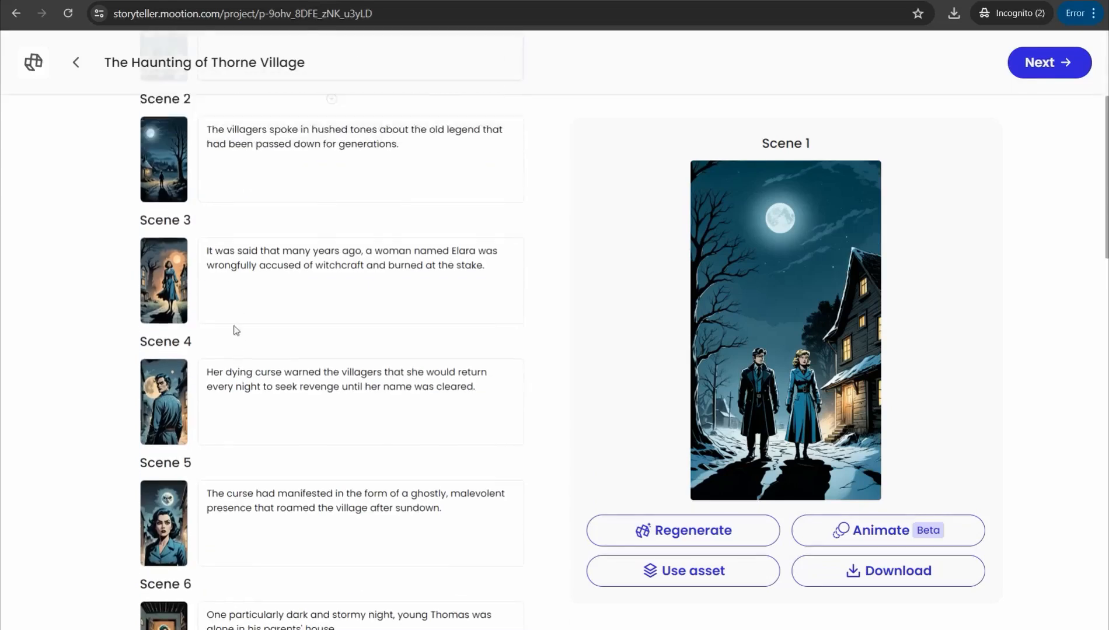
{"action": "scroll", "coordinate": [235, 330], "scroll_direction": "up", "scroll_amount": 4}
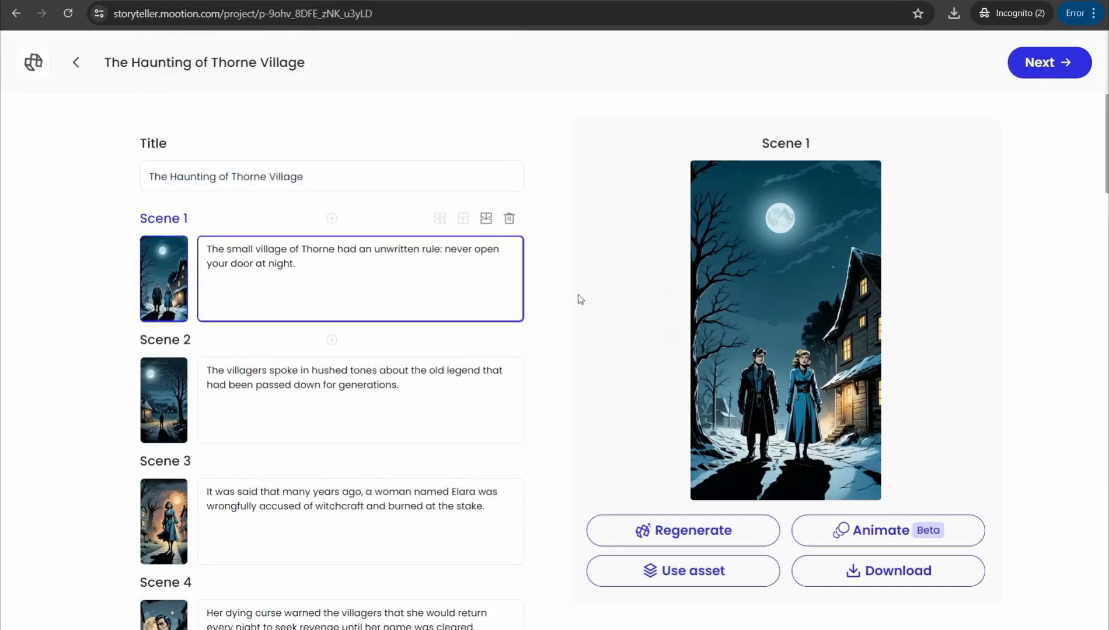
{"action": "left_click_drag", "start_coordinate": [207, 249], "coordinate": [310, 262]}
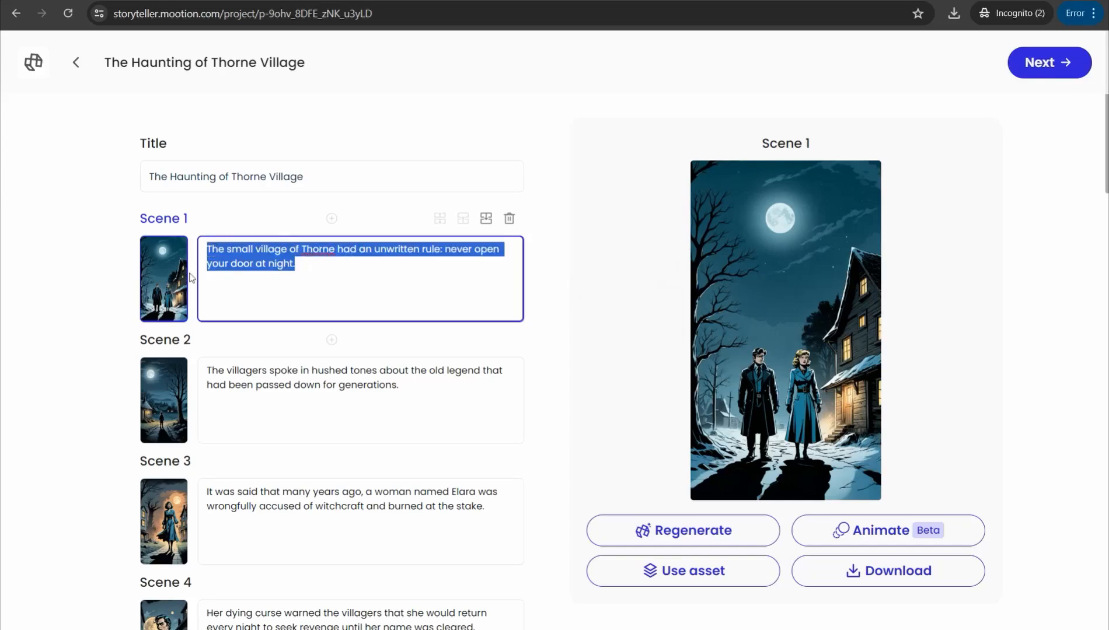
{"action": "scroll", "coordinate": [264, 407], "scroll_direction": "down", "scroll_amount": 1}
{"action": "left_click", "coordinate": [273, 309]}
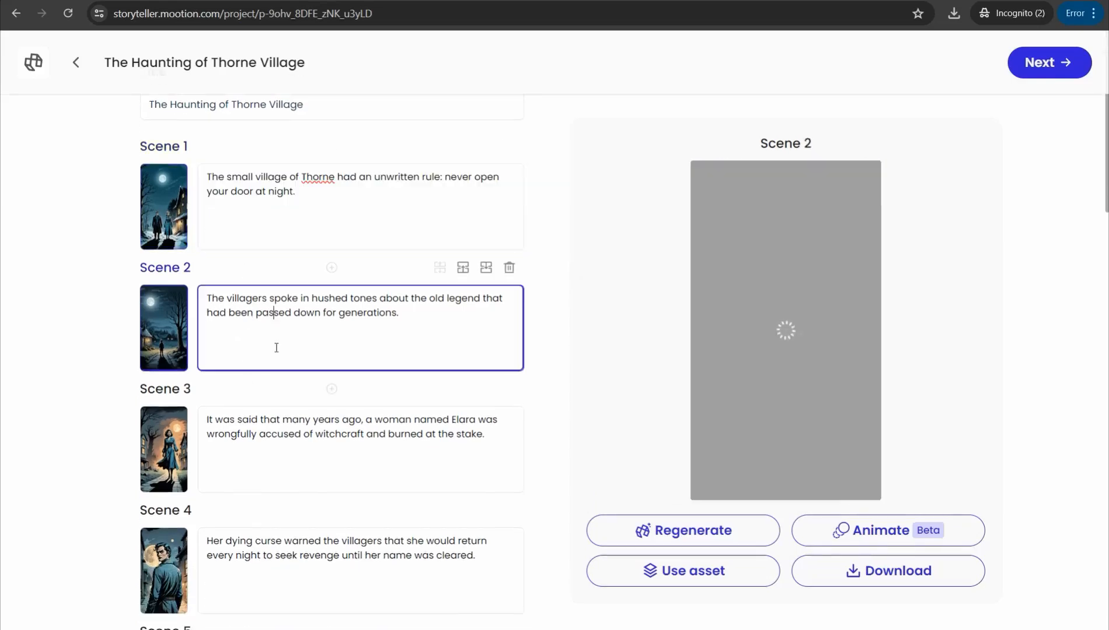
{"action": "scroll", "coordinate": [286, 452], "scroll_direction": "down", "scroll_amount": 2}
{"action": "scroll", "coordinate": [251, 388], "scroll_direction": "down", "scroll_amount": 4}
{"action": "scroll", "coordinate": [262, 426], "scroll_direction": "up", "scroll_amount": 7}
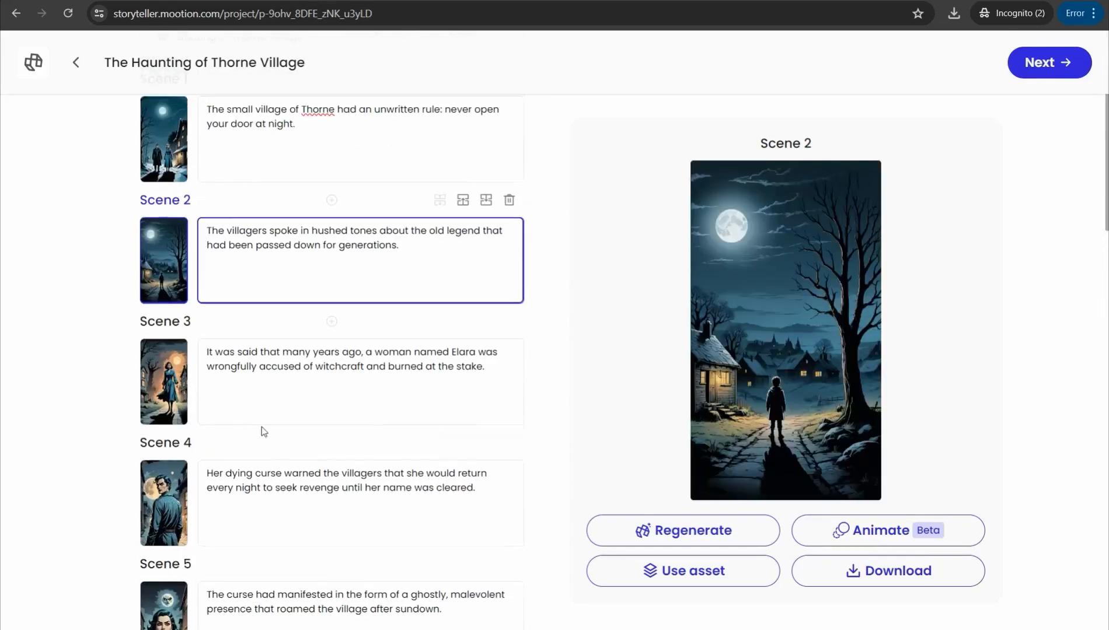
{"action": "left_click", "coordinate": [350, 292]}
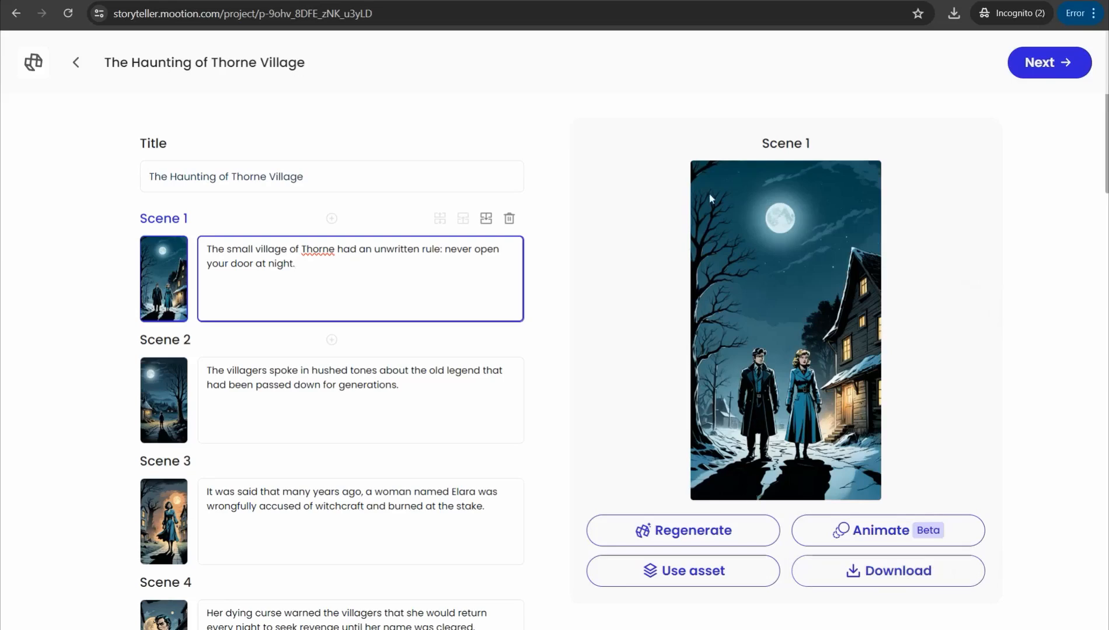
{"action": "scroll", "coordinate": [263, 363], "scroll_direction": "down", "scroll_amount": 3}
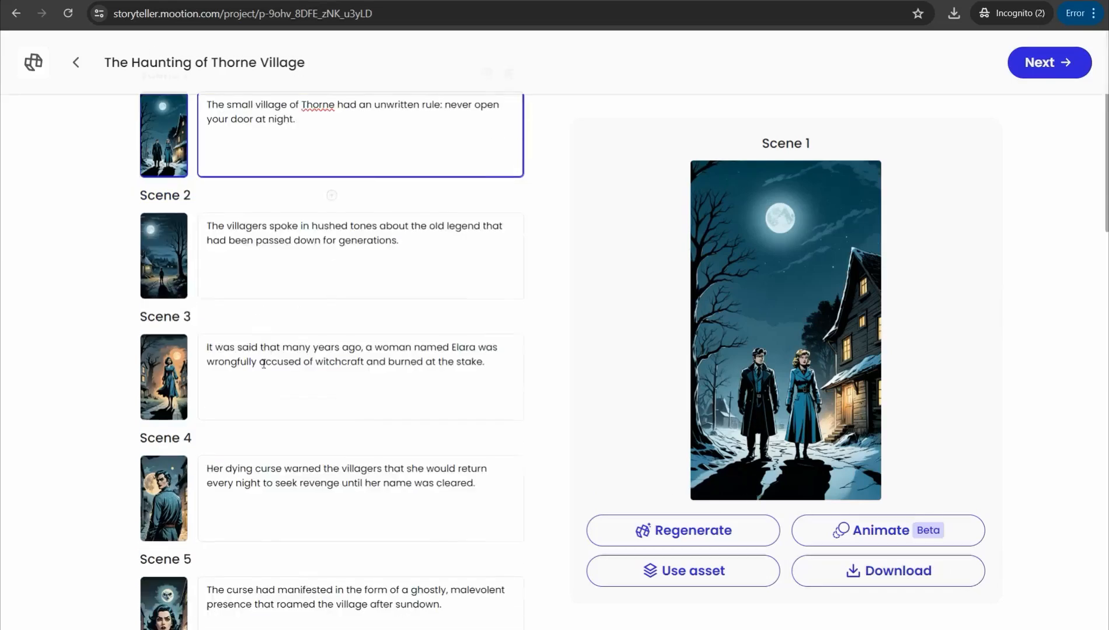
{"action": "scroll", "coordinate": [301, 262], "scroll_direction": "down", "scroll_amount": 15}
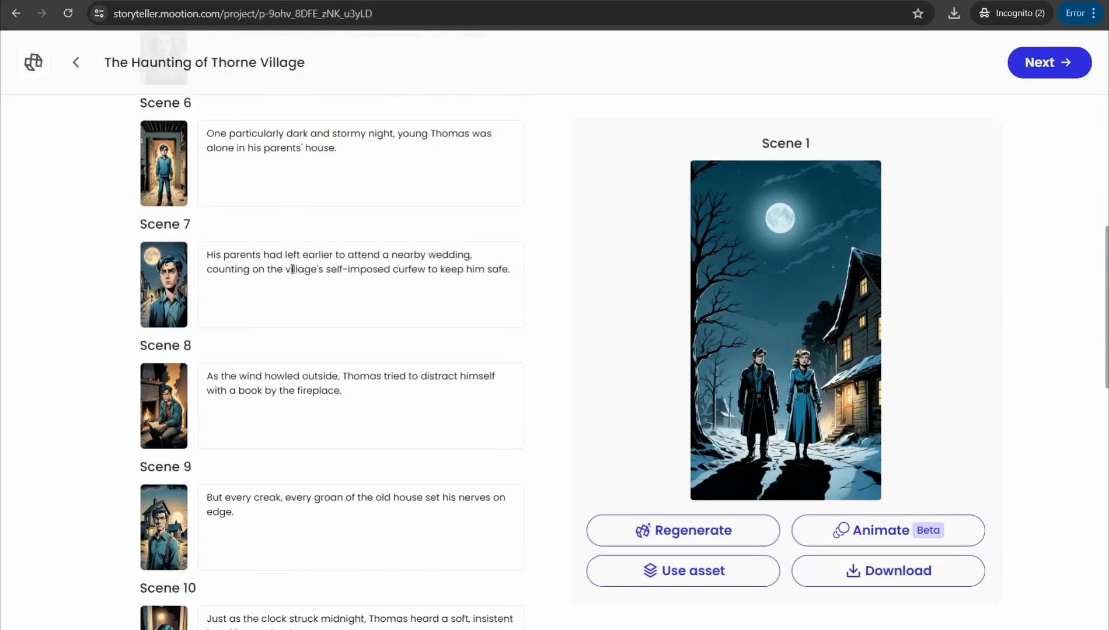
{"action": "scroll", "coordinate": [298, 304], "scroll_direction": "down", "scroll_amount": 13}
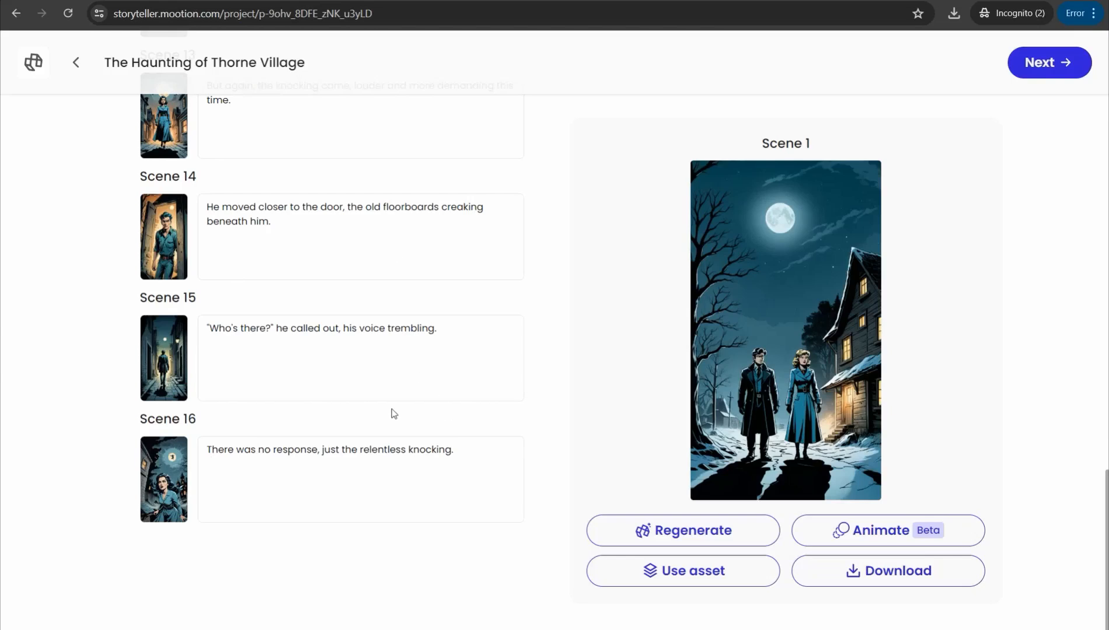
Continue to the video settings, keep the red-orange title style and choose the slanted yellow handwritten subtitle style.
{"action": "left_click", "coordinate": [1057, 71]}
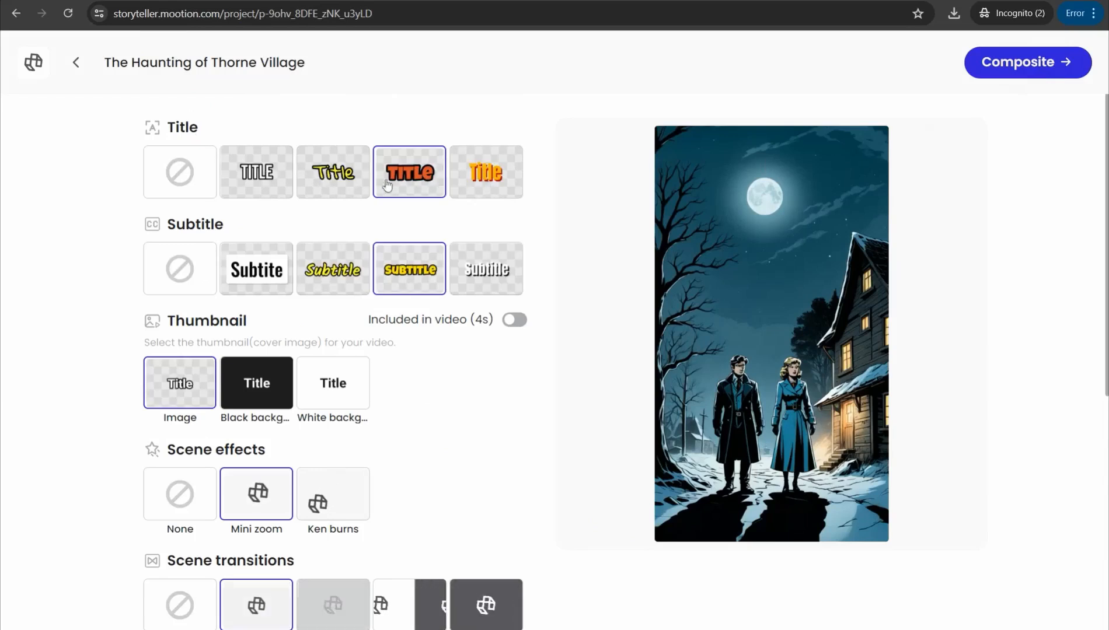
{"action": "left_click", "coordinate": [303, 176]}
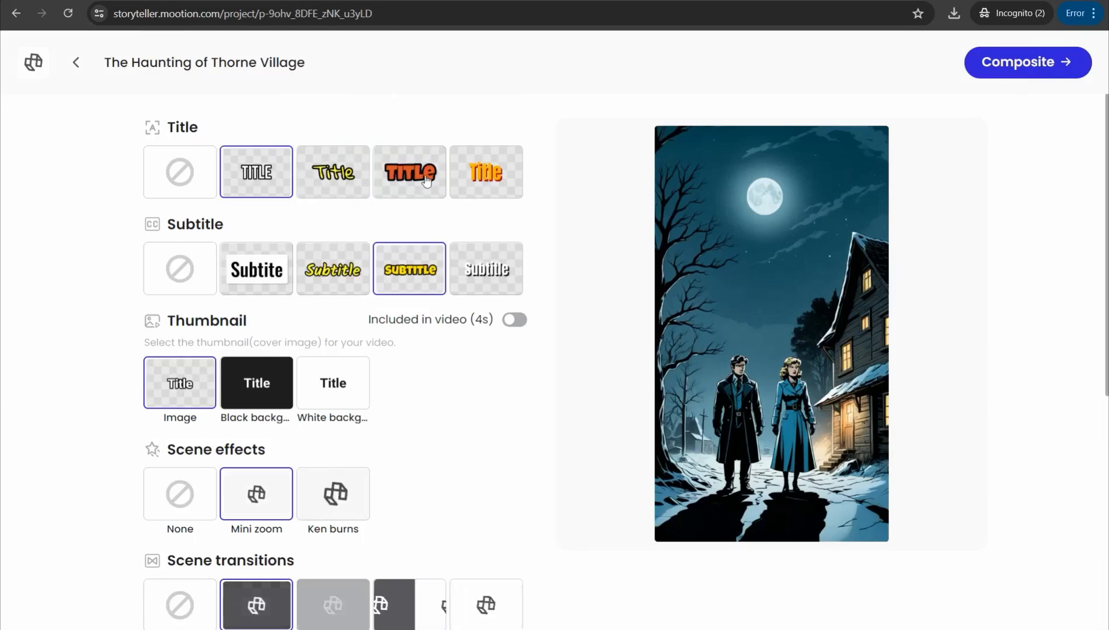
{"action": "left_click", "coordinate": [333, 278]}
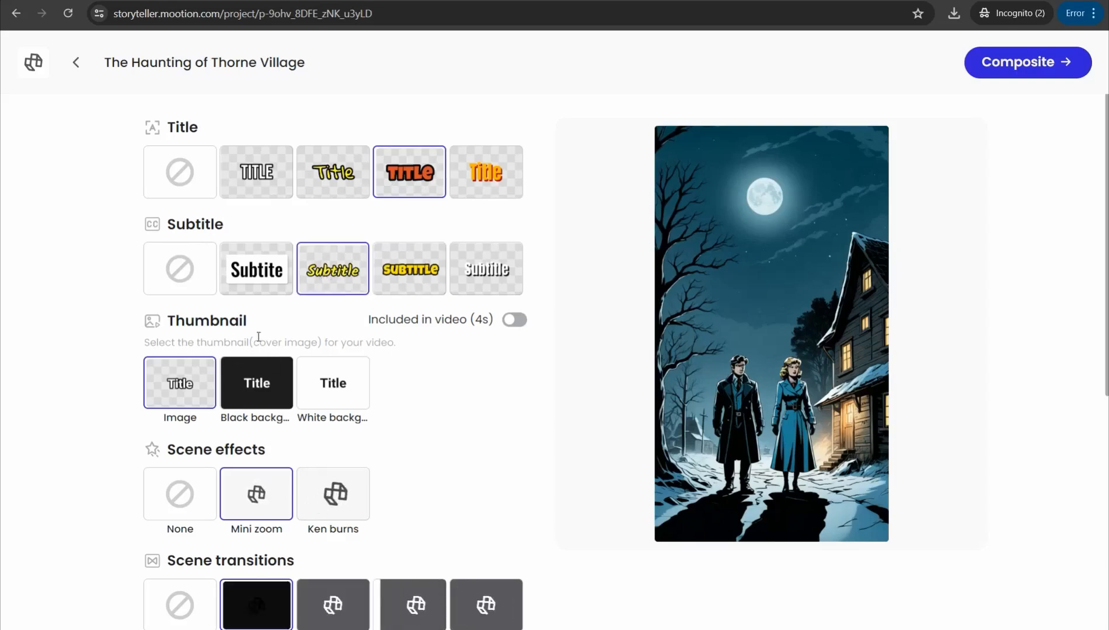
Composite the video with the Fade in&out scene transition and the Movie narration Male voiceover.
{"action": "left_click_drag", "start_coordinate": [255, 342], "coordinate": [318, 343]}
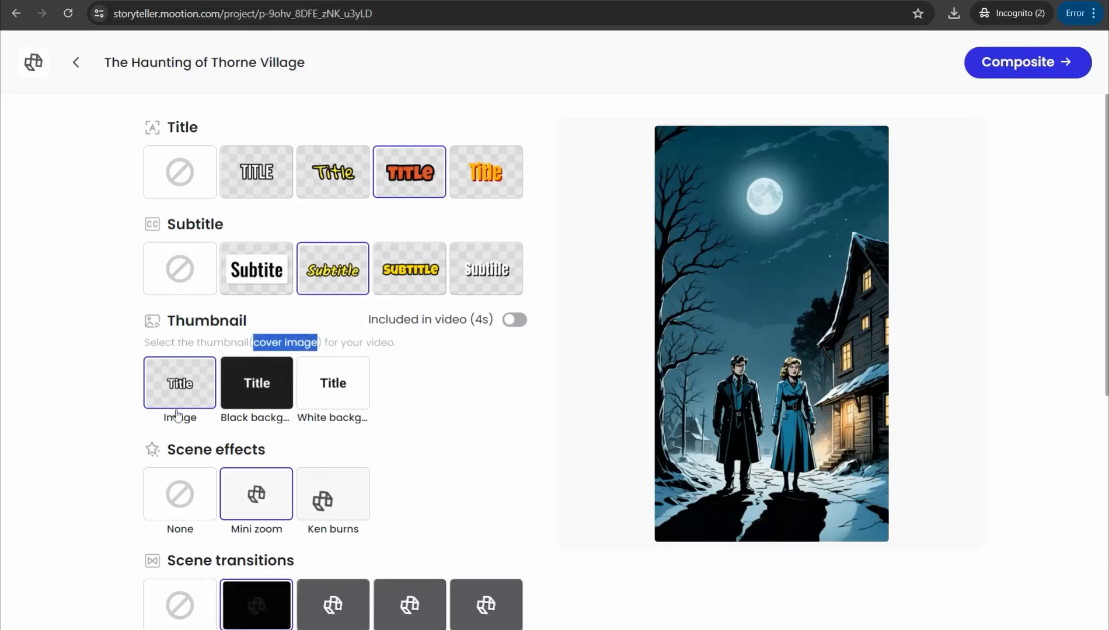
{"action": "scroll", "coordinate": [193, 412], "scroll_direction": "down", "scroll_amount": 1}
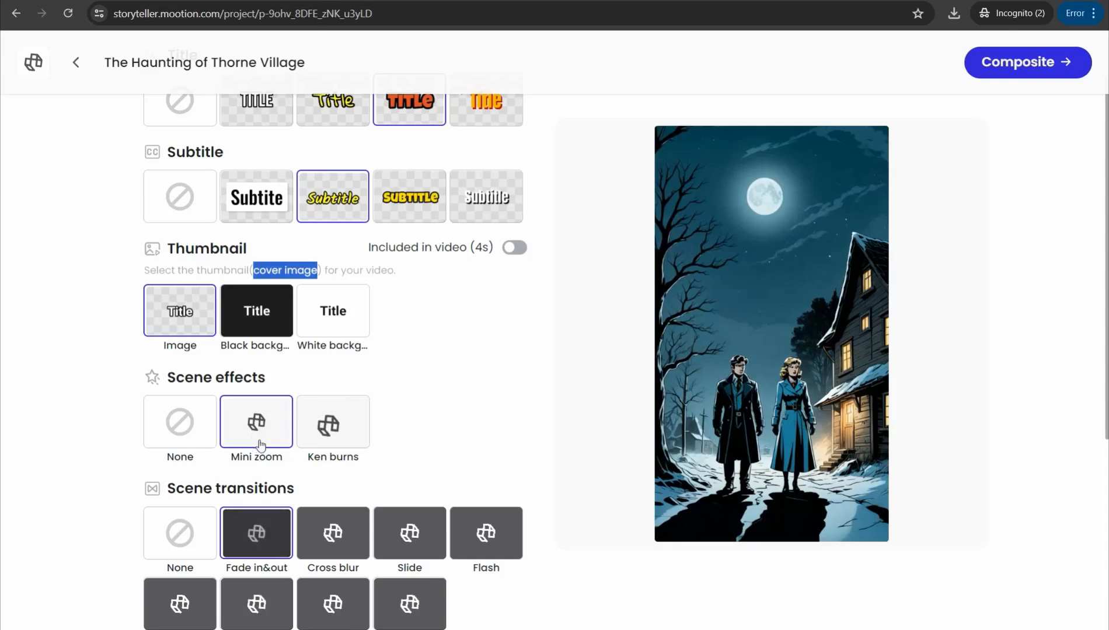
{"action": "scroll", "coordinate": [275, 440], "scroll_direction": "down", "scroll_amount": 2}
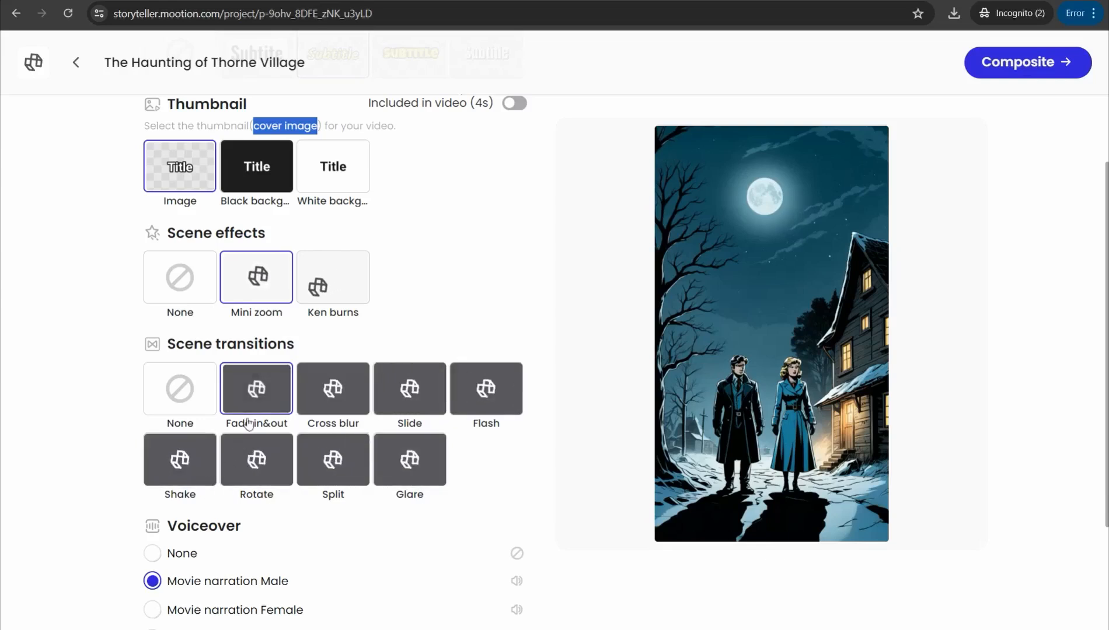
{"action": "left_click", "coordinate": [253, 395]}
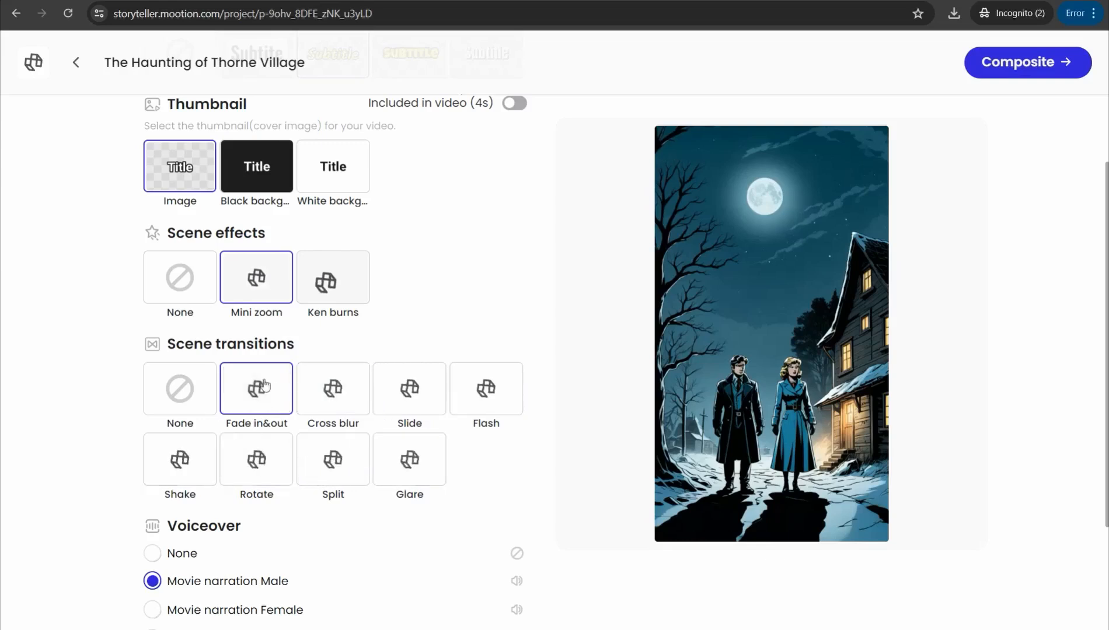
{"action": "scroll", "coordinate": [244, 414], "scroll_direction": "down", "scroll_amount": 3}
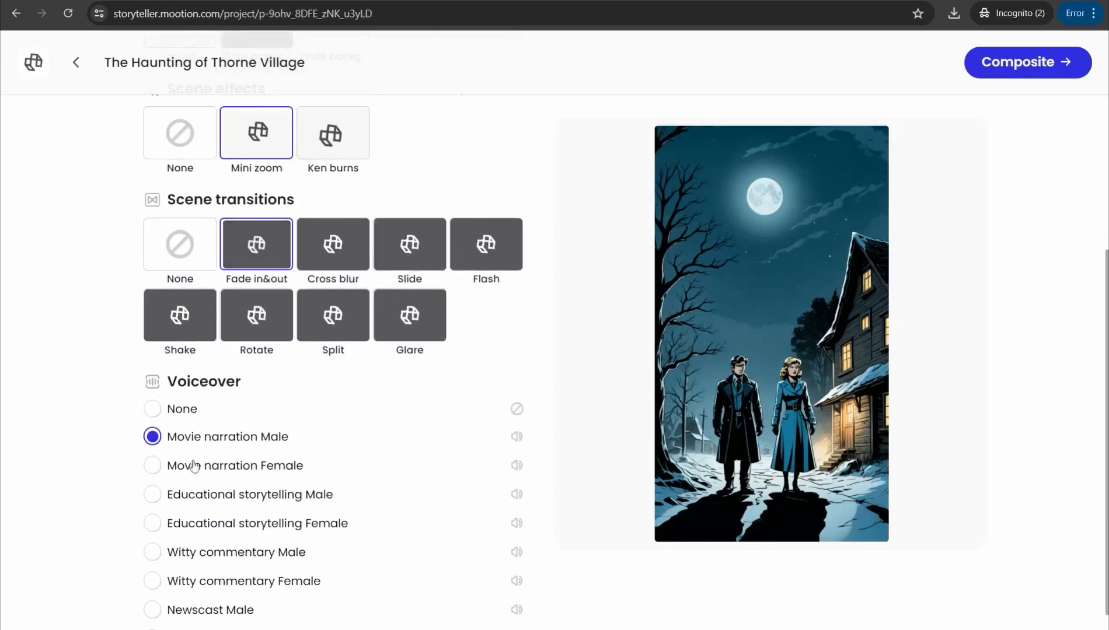
{"action": "scroll", "coordinate": [204, 461], "scroll_direction": "down", "scroll_amount": 1}
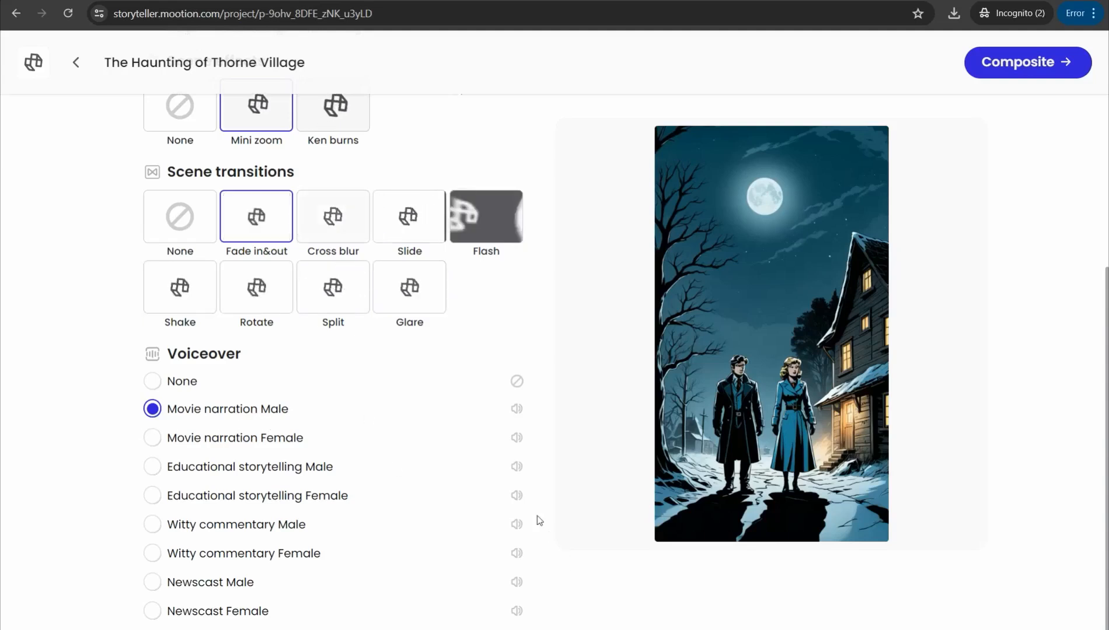
{"action": "left_click", "coordinate": [1015, 70]}
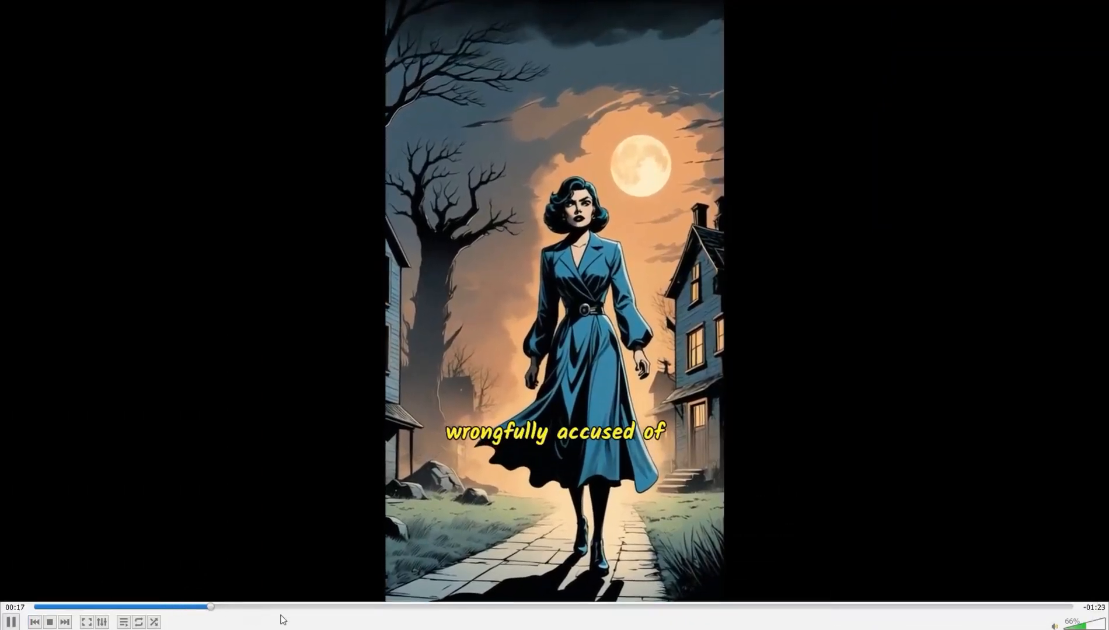
In the media player, skip ahead in the finished story video and pause it at 00:30.
{"action": "left_click", "coordinate": [307, 609]}
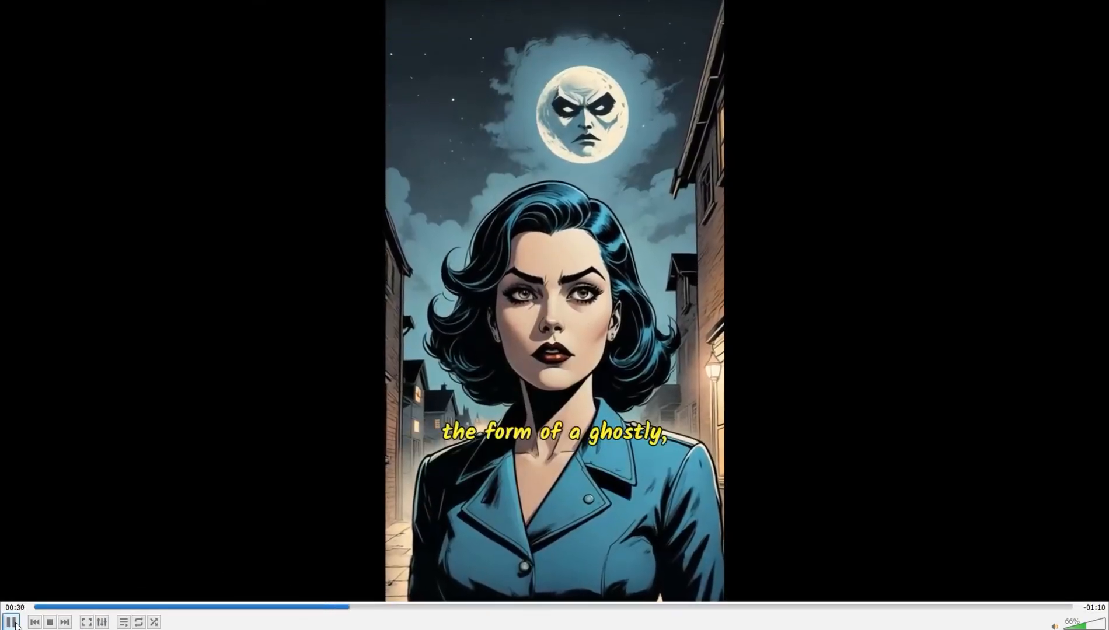
{"action": "left_click", "coordinate": [18, 623]}
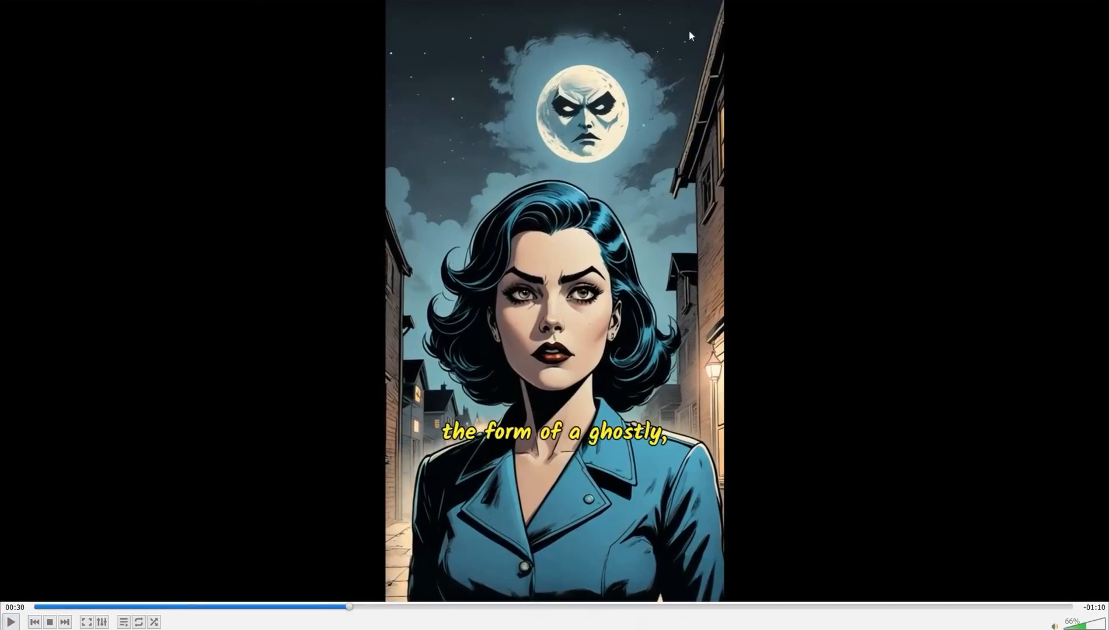